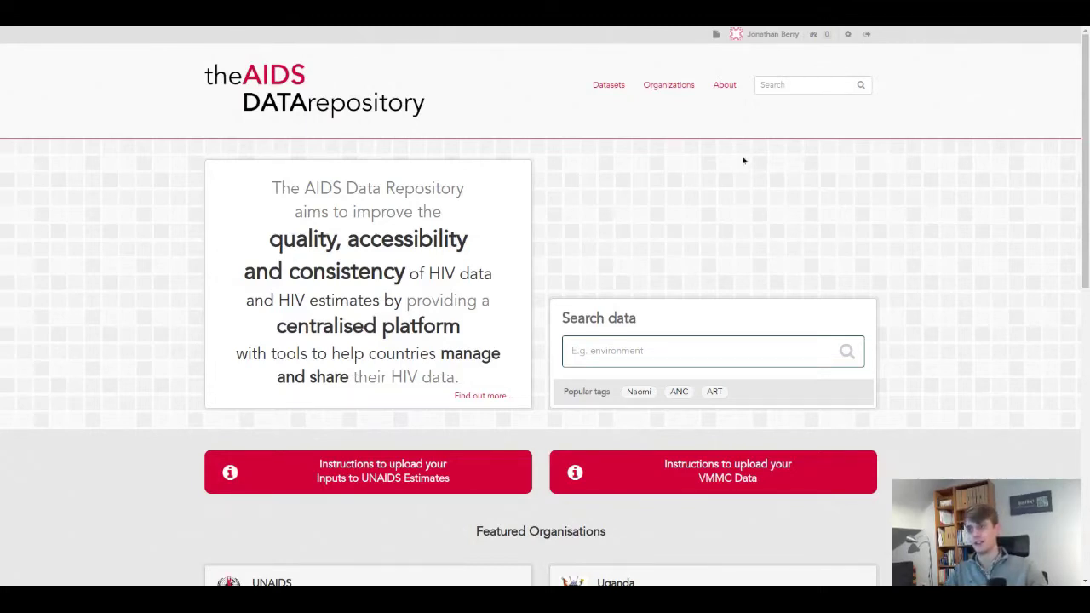
Step: Open the Fjelltopp organization and display its DHIS2 sources
left_click(669, 87)
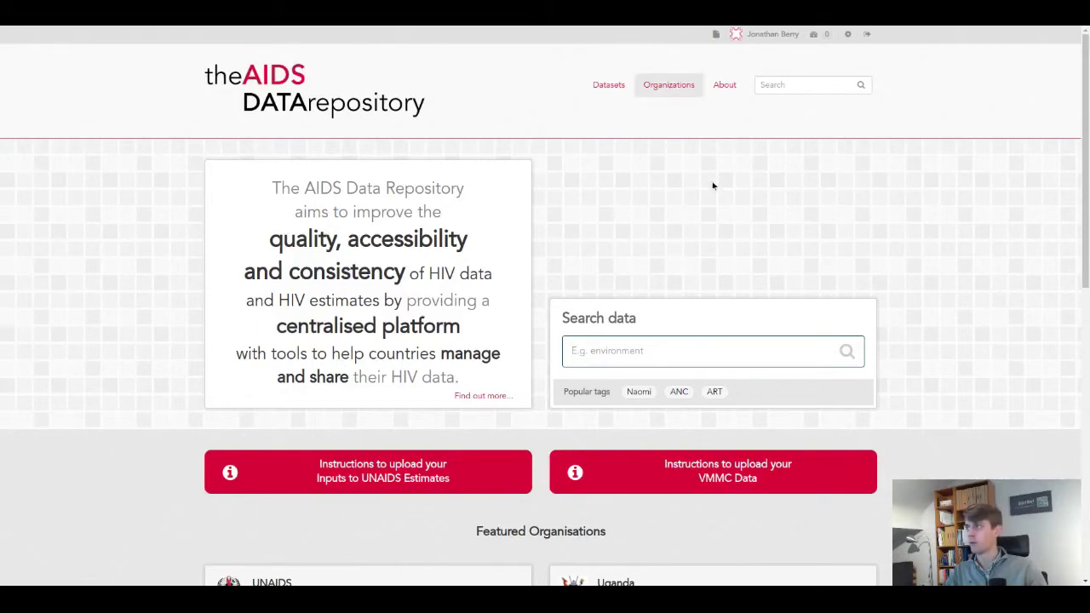
scroll(733, 298, "down", 4)
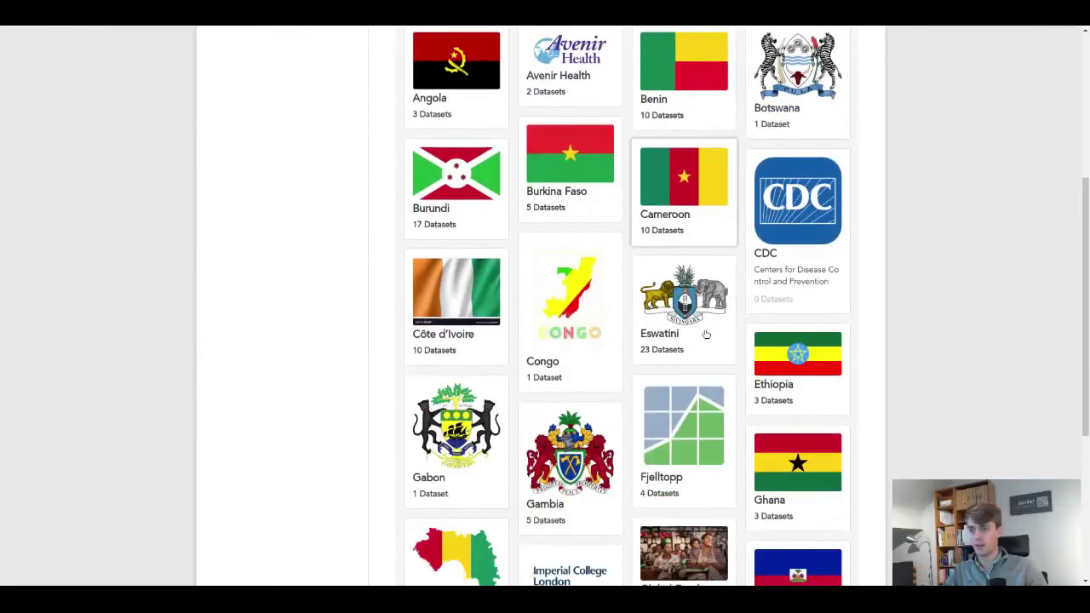
scroll(706, 335, "down", 1)
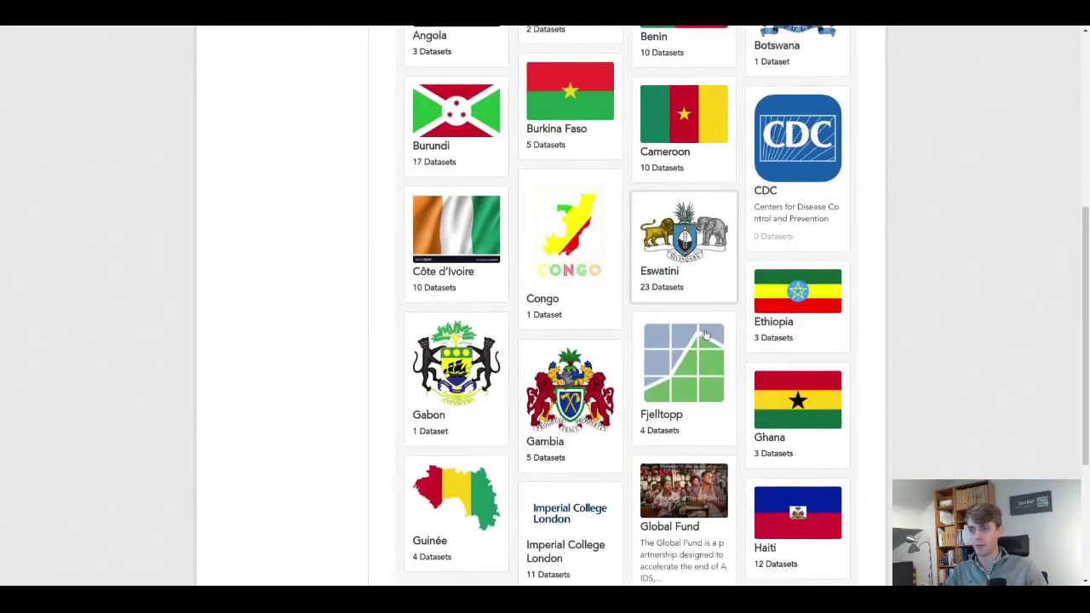
left_click(683, 394)
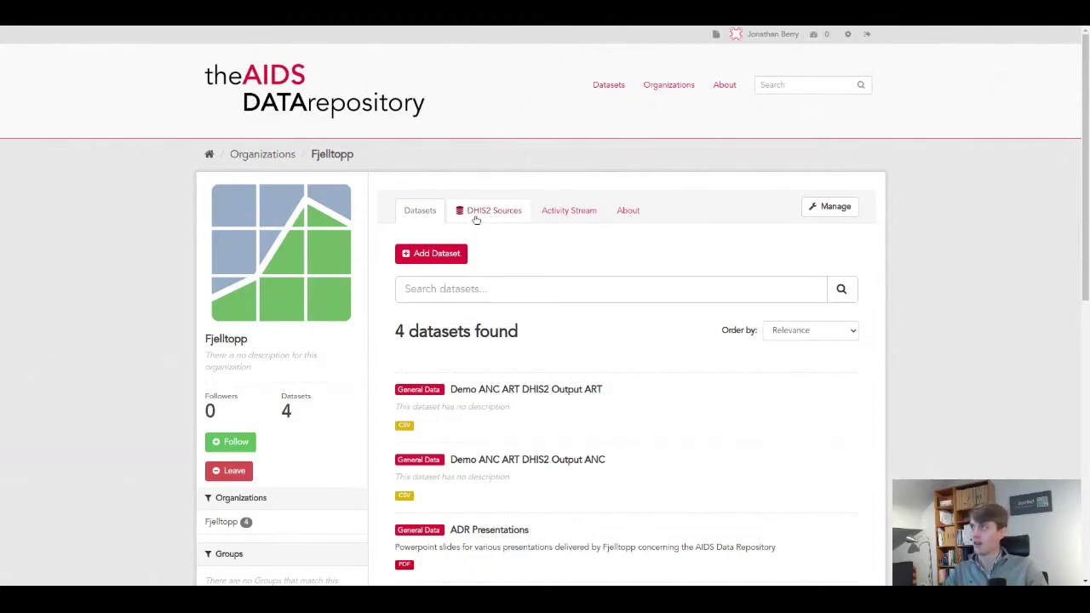
left_click(476, 217)
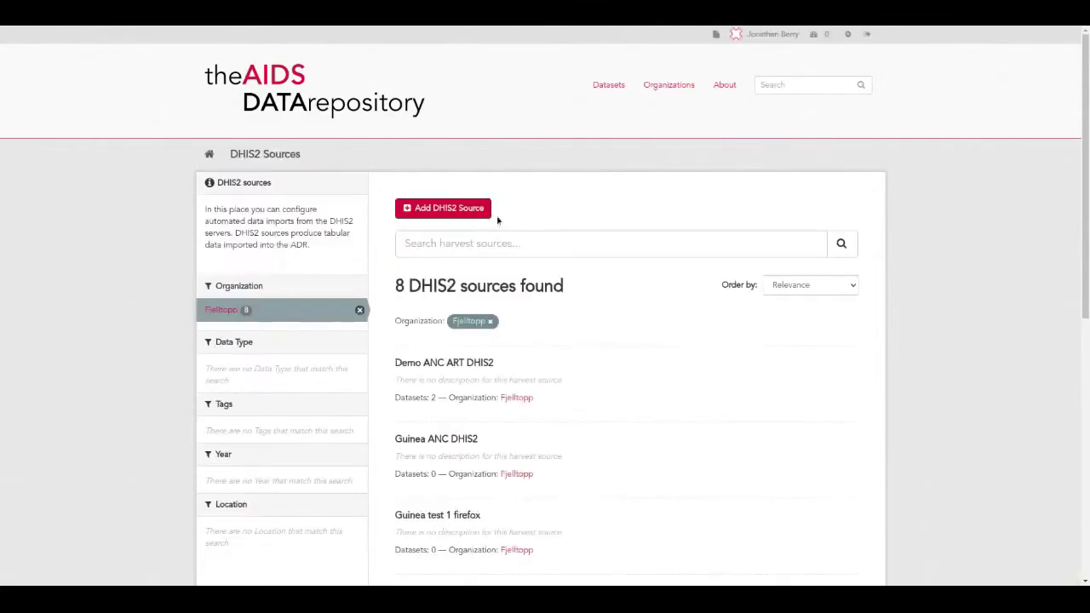
Step: Refresh the Demo ANC ART DHIS2 source to re-run its data import
left_click(449, 366)
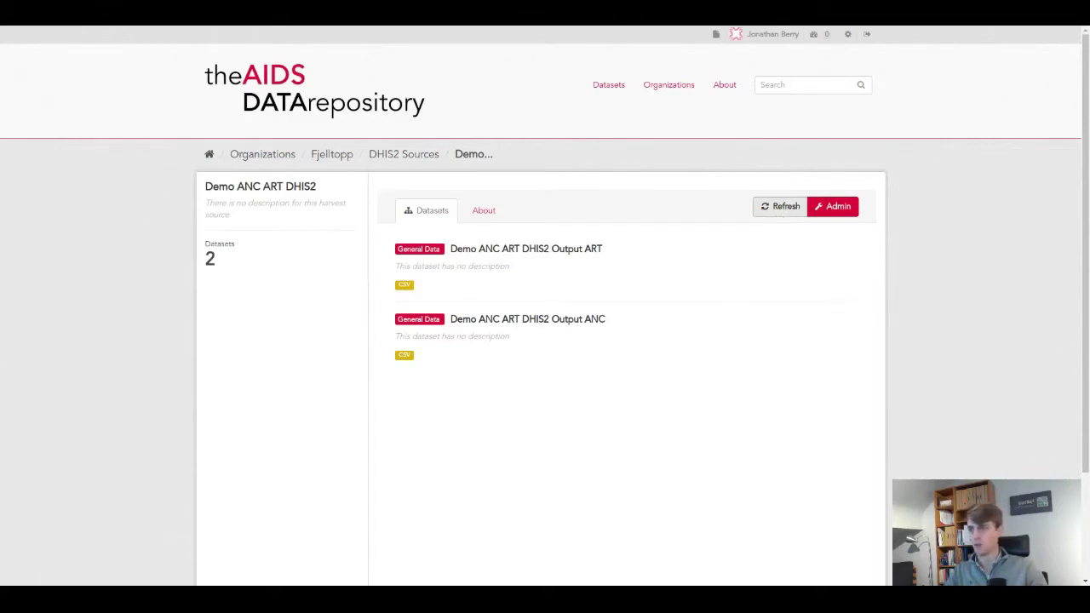
left_click(780, 207)
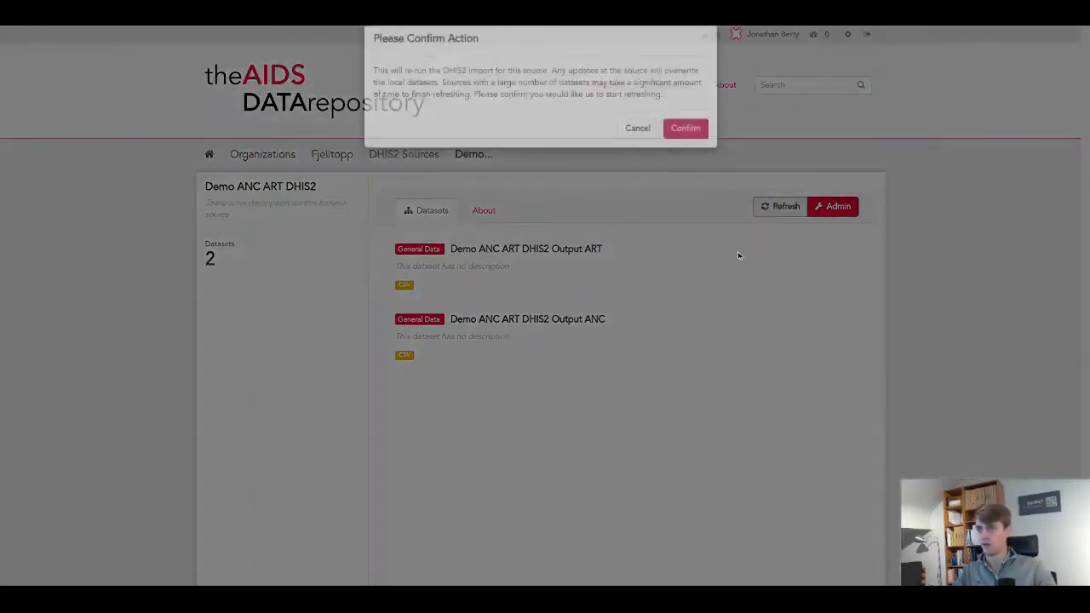
left_click(693, 159)
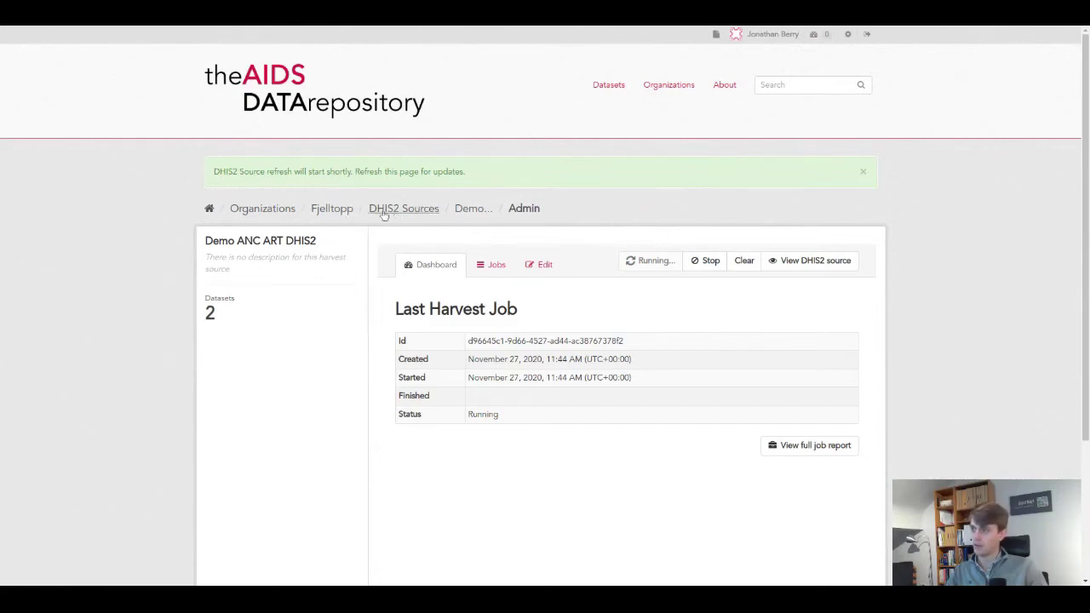
Step: Return to Fjelltopp's datasets and open the 2020/11/27T11:44UTC resource in the Demo ANC ART DHIS2 Output ART dataset
left_click(341, 217)
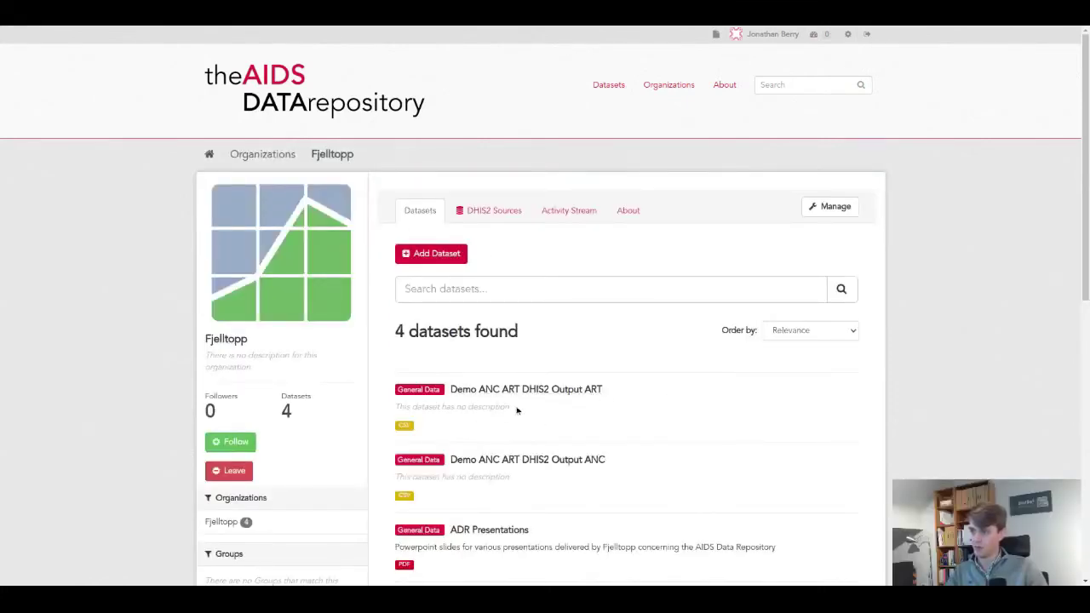
scroll(519, 410, "down", 1)
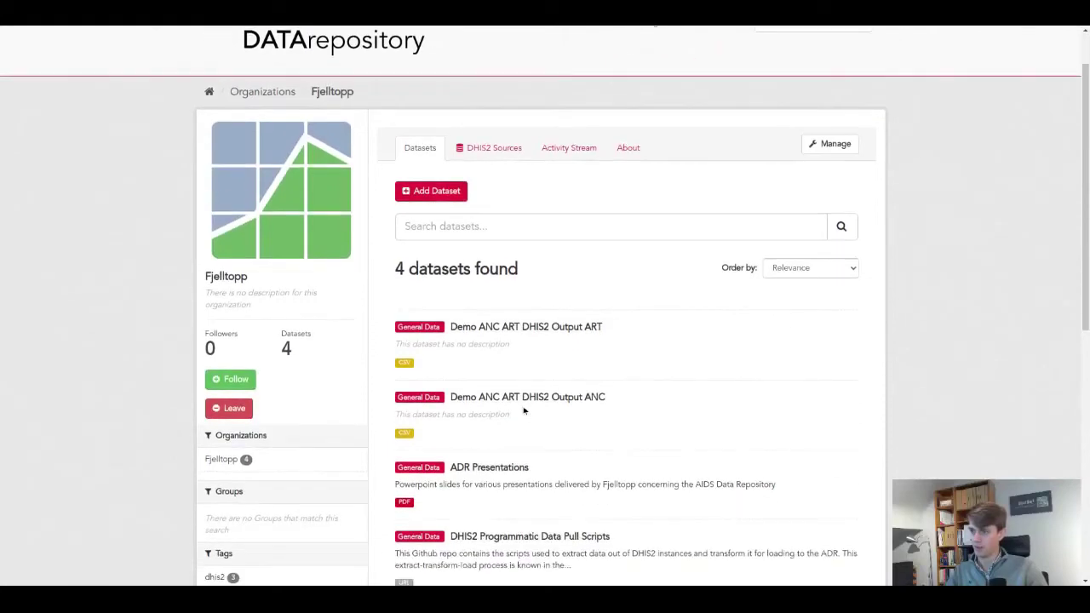
left_click(531, 331)
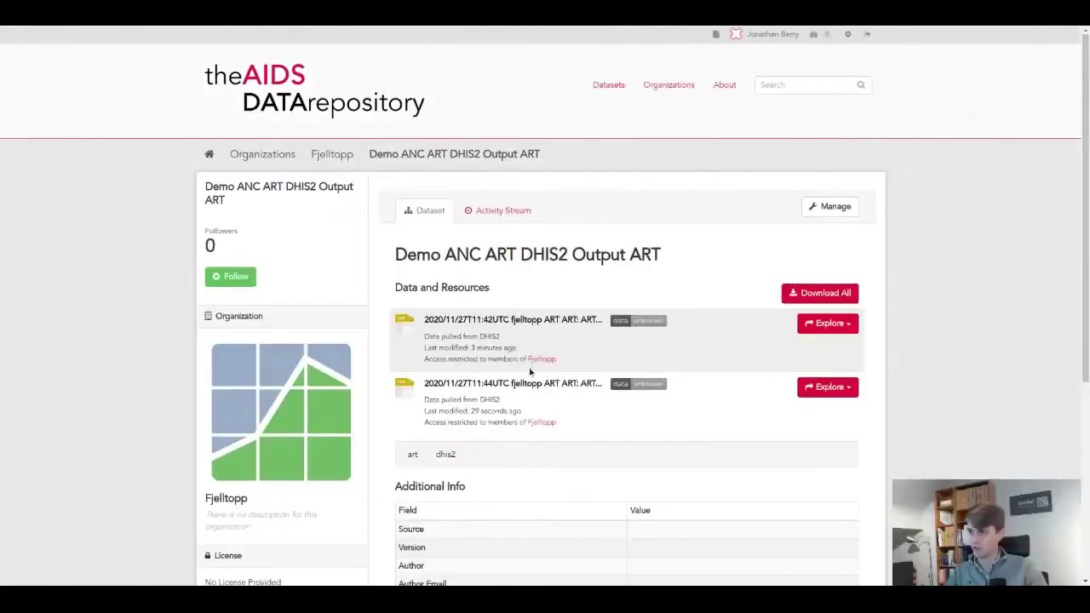
scroll(545, 414, "down", 1)
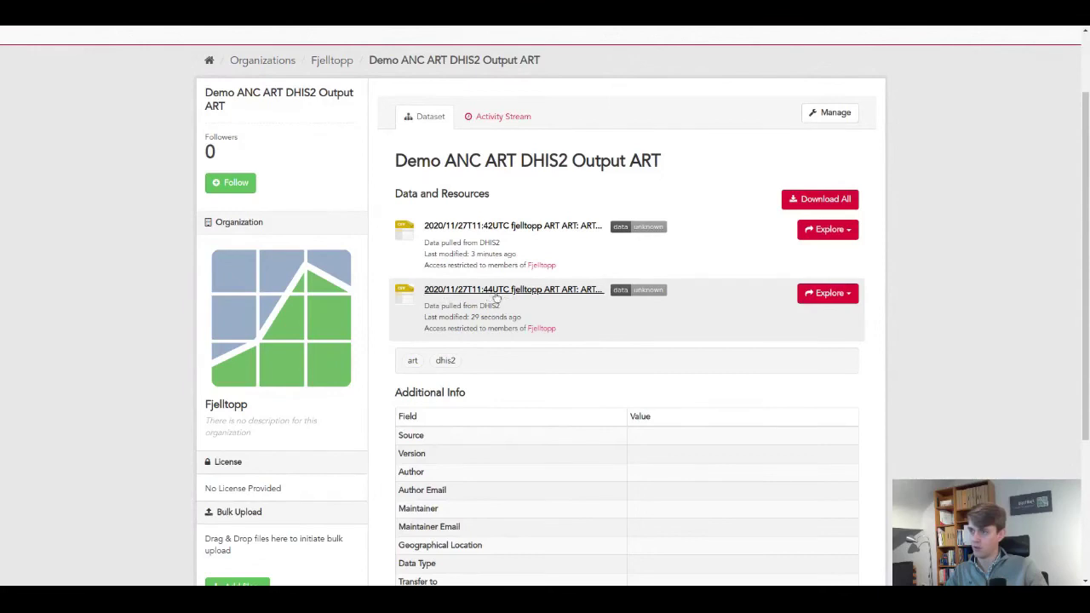
left_click(557, 290)
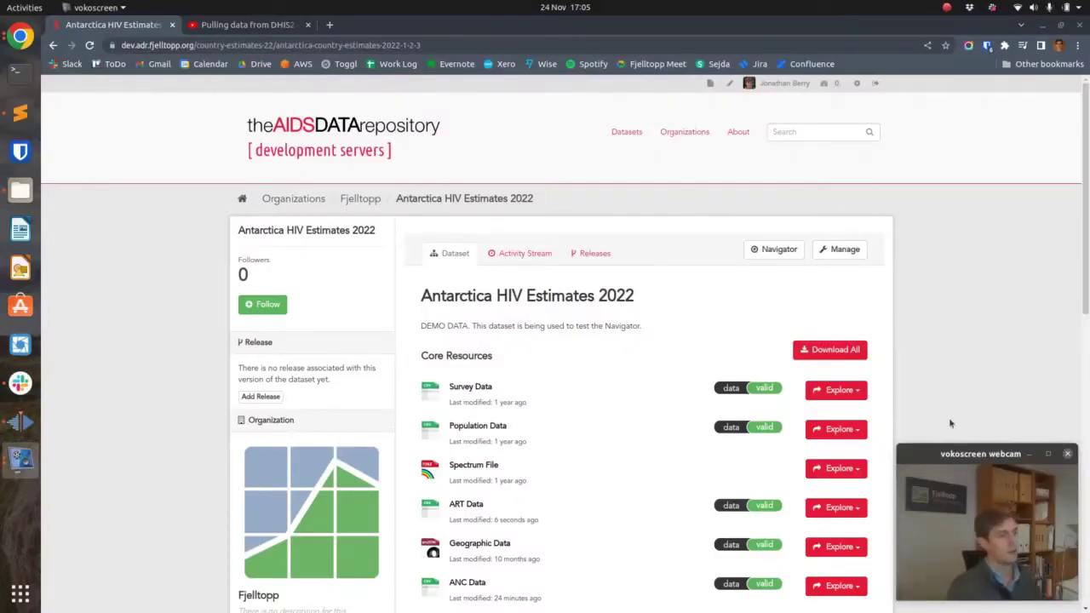
Step: Open the ART Data resource of Antarctica HIV Estimates 2022 for editing and remove its attached file
scroll(939, 346, "down", 3)
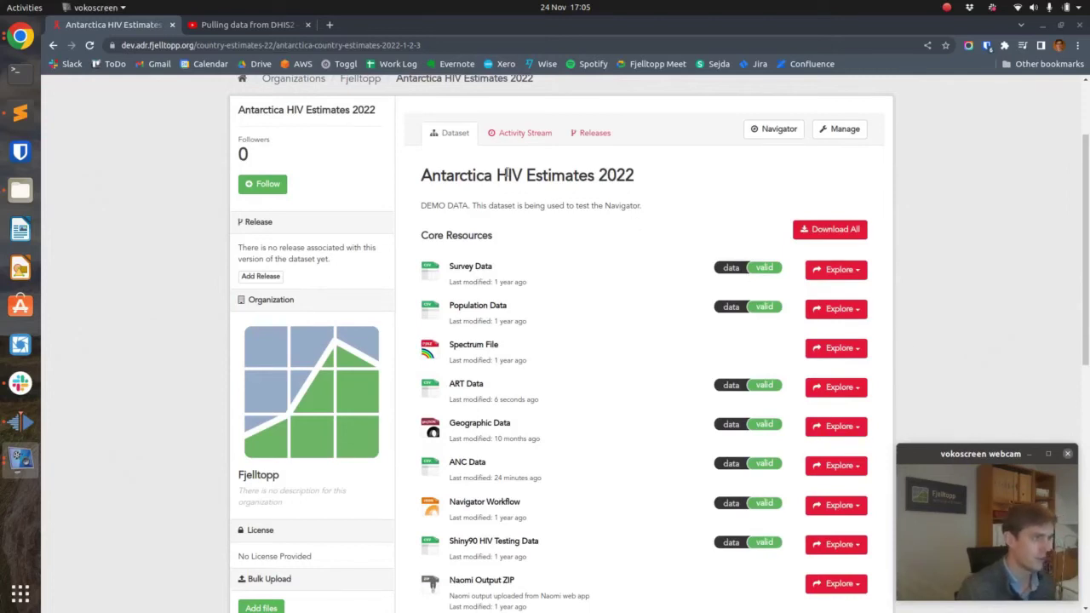
left_click_drag(497, 176, 594, 176)
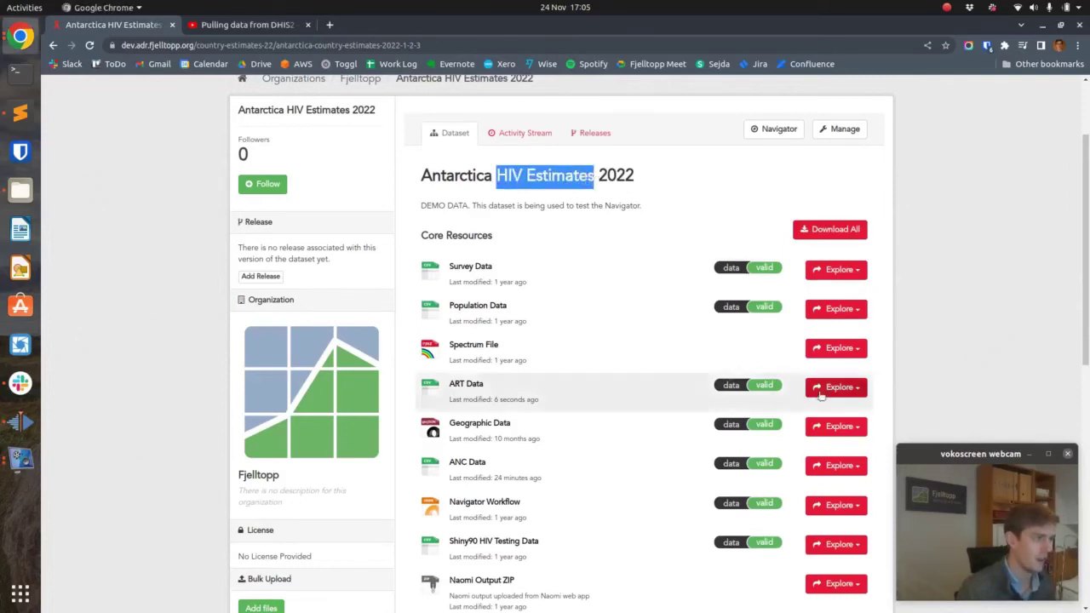
left_click(671, 209)
scroll(656, 256, "down", 1)
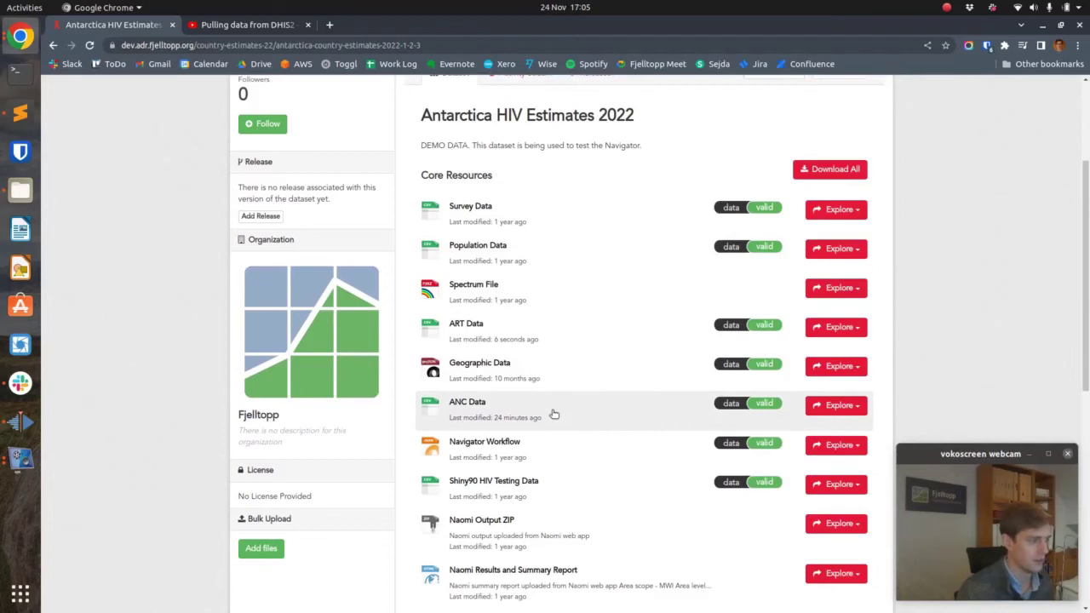
left_click(856, 338)
left_click(839, 382)
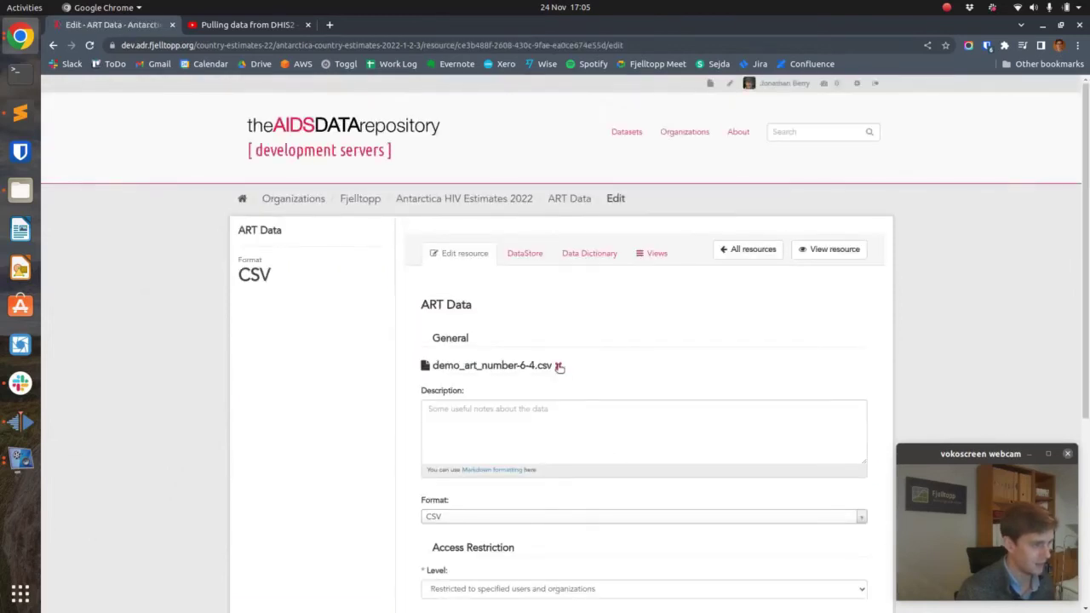
left_click(559, 366)
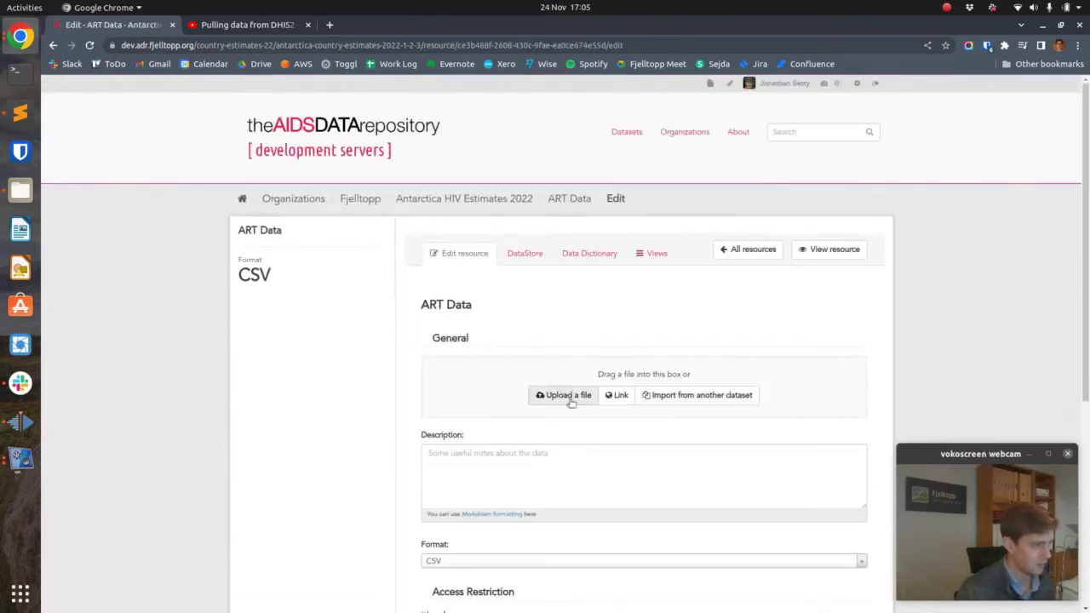
Step: Import the 2022/11/27T11:04UTC fjelltopp ART Data Pull resource into ART Data by searching for "ART DHIS2 Antarctica", and save the resource
left_click(699, 397)
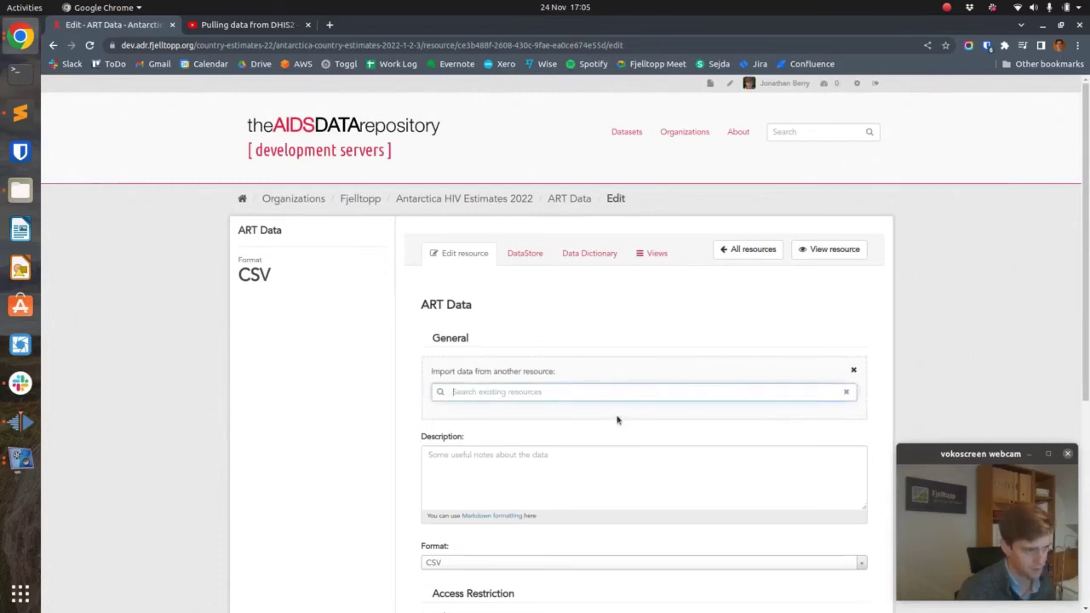
left_click(563, 391)
type("ART DHIS2 Antarctica")
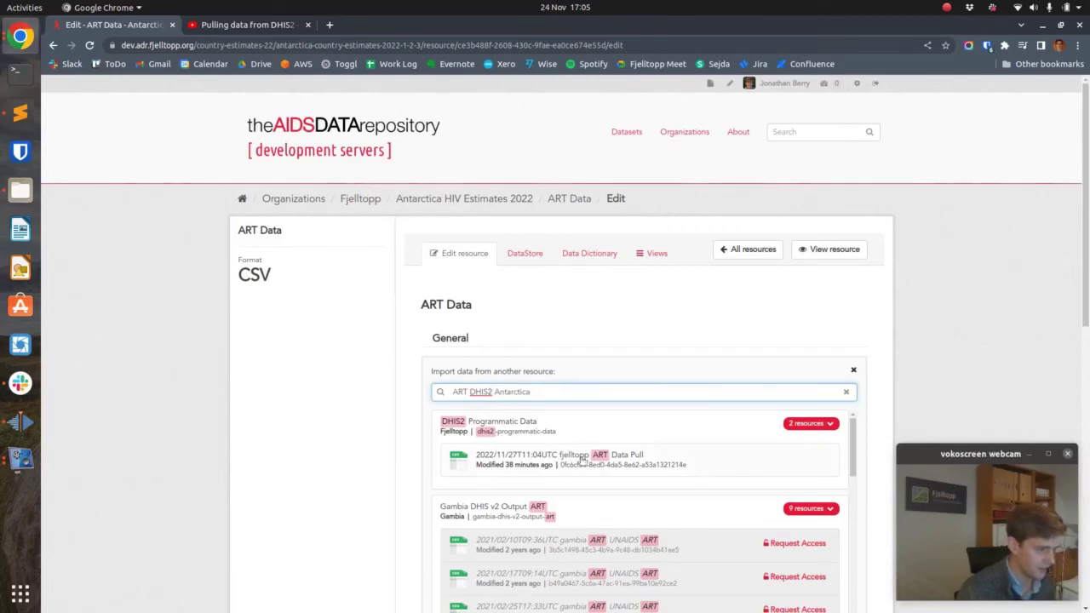
left_click(510, 466)
scroll(769, 389, "down", 5)
left_click(839, 481)
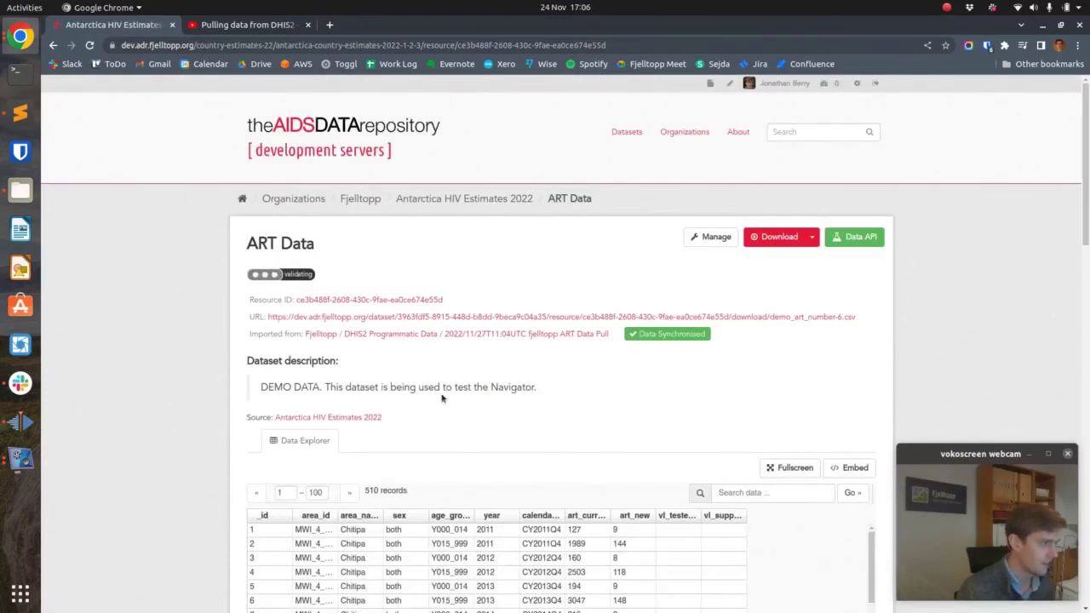
Step: Check the ART Data import source, review the import's changes in the dataset's activity stream, and return to the dataset
left_click_drag(250, 338, 729, 337)
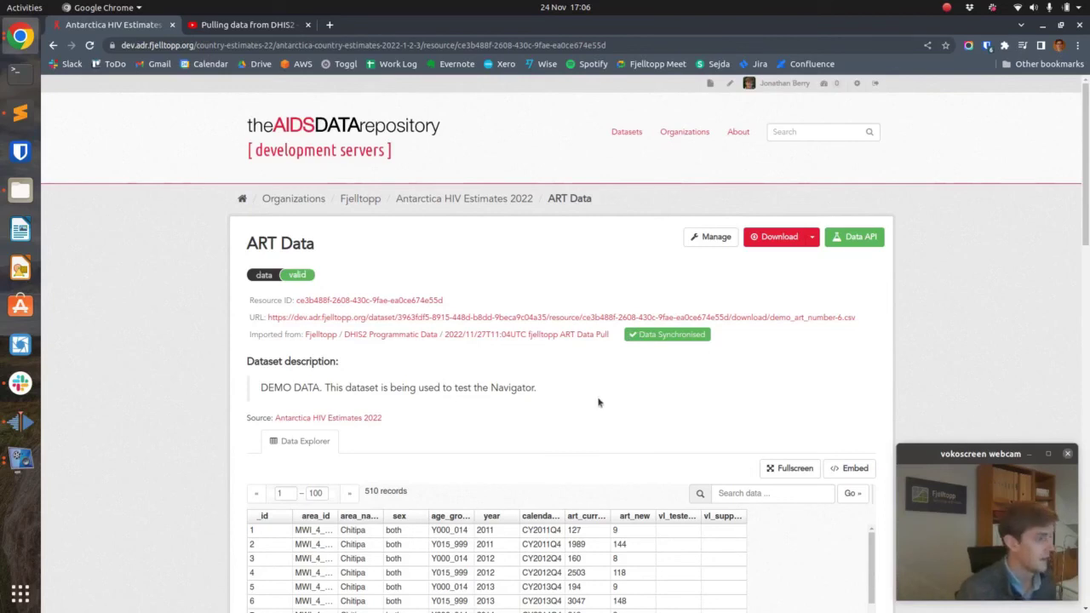
left_click(426, 201)
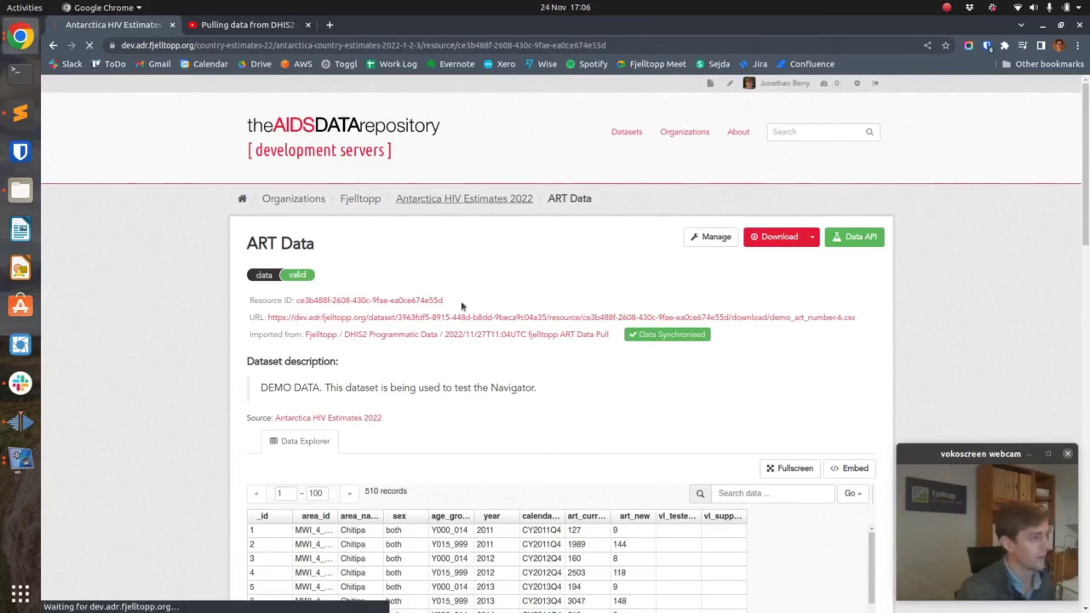
left_click(519, 253)
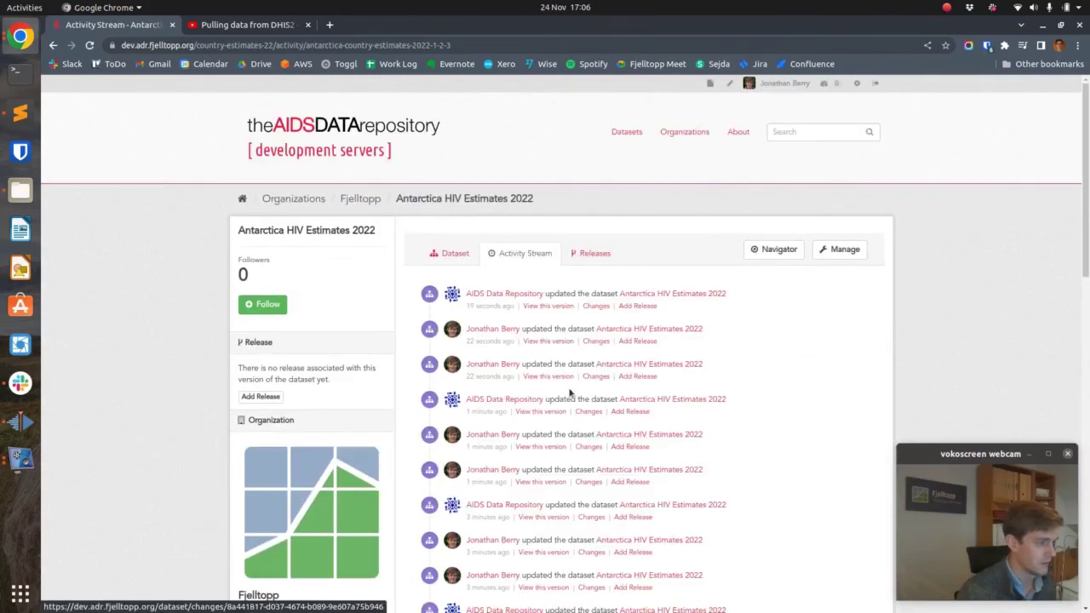
left_click(598, 377)
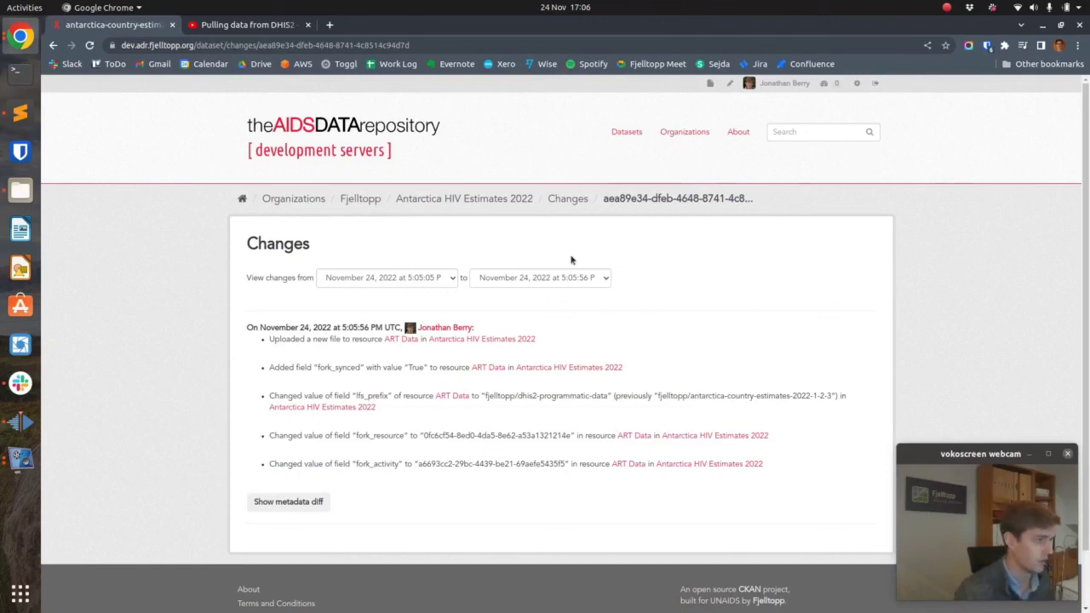
left_click(489, 201)
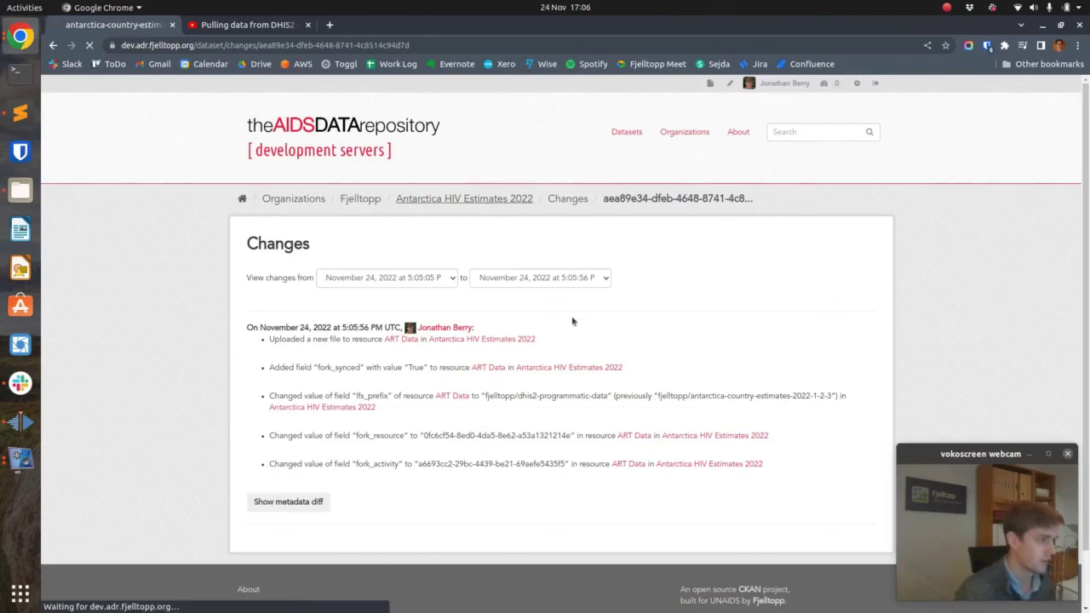